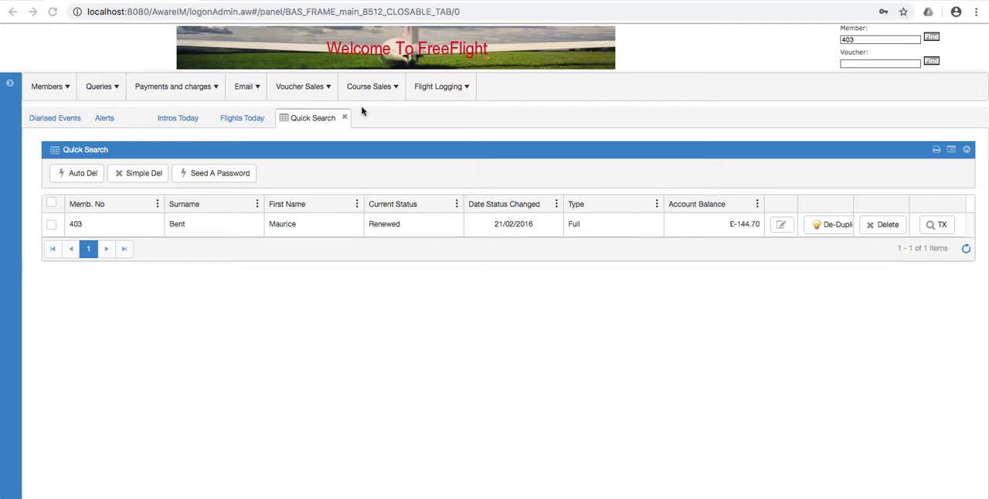
# Open the found member's record, view the account statements and expand the transactions for the period starting 01-12-2019.
pyautogui.click(779, 229)
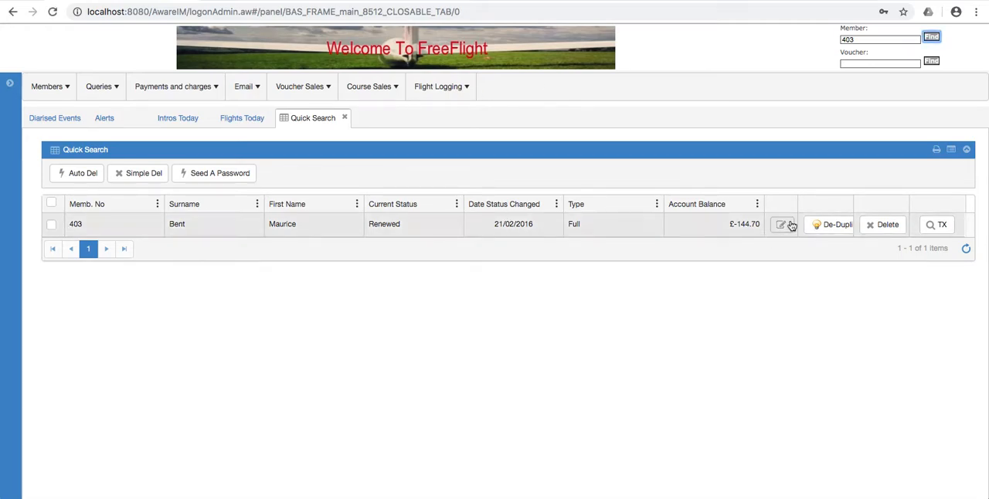
pyautogui.click(784, 226)
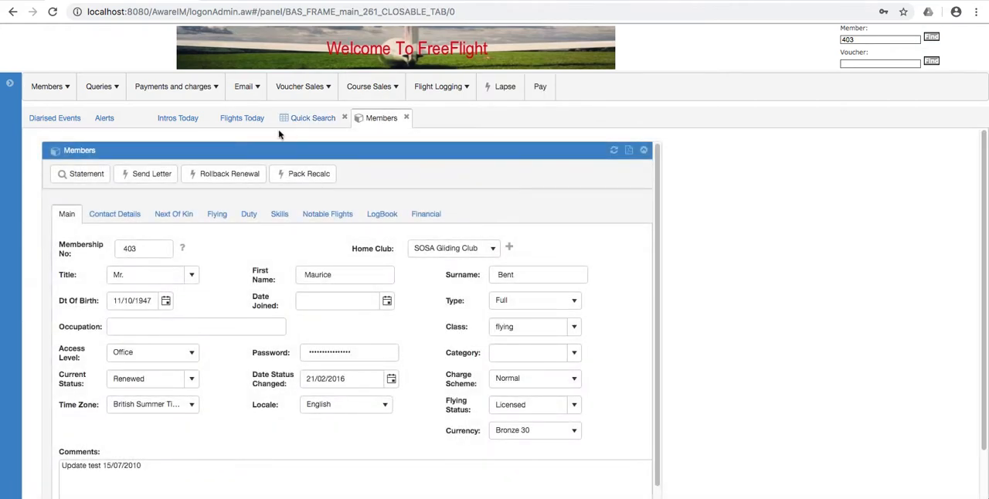
pyautogui.click(87, 174)
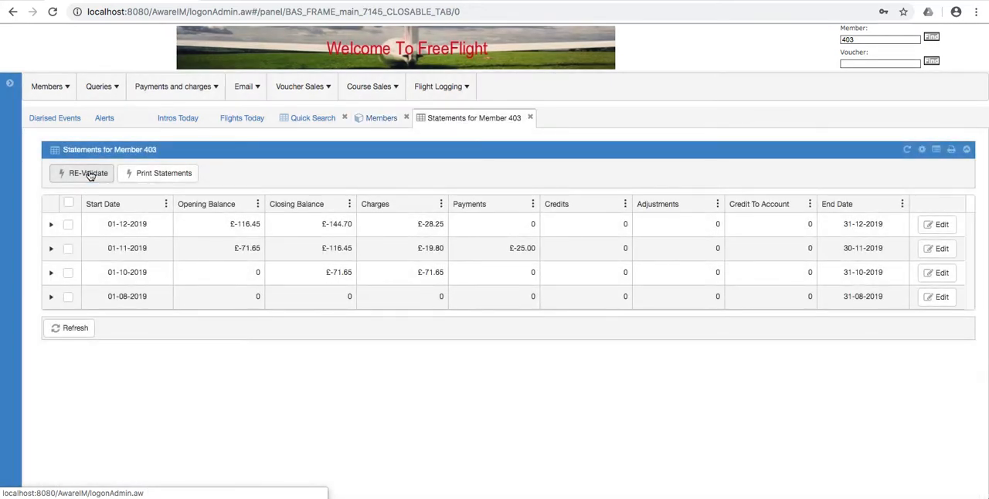
pyautogui.click(51, 224)
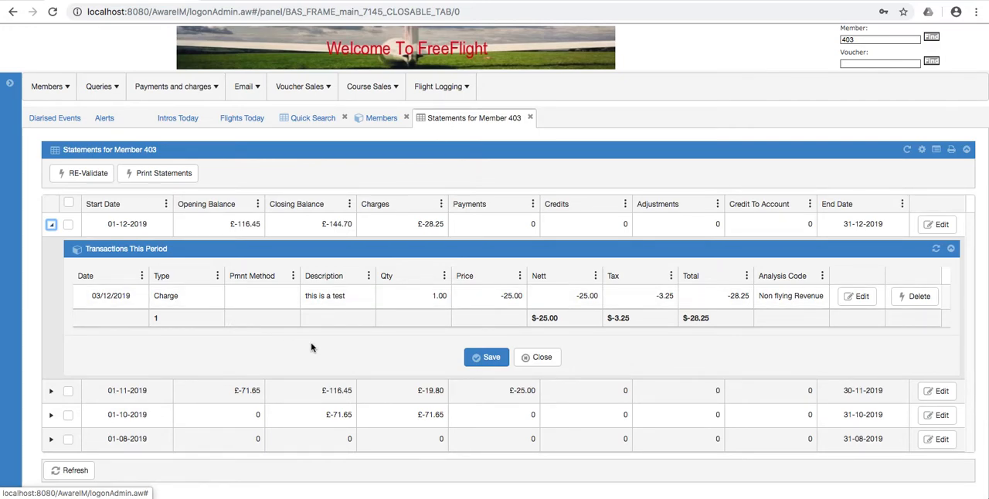
# Collapse the 01-12-2019 statement period and close both the statements list and the member's record.
pyautogui.click(539, 359)
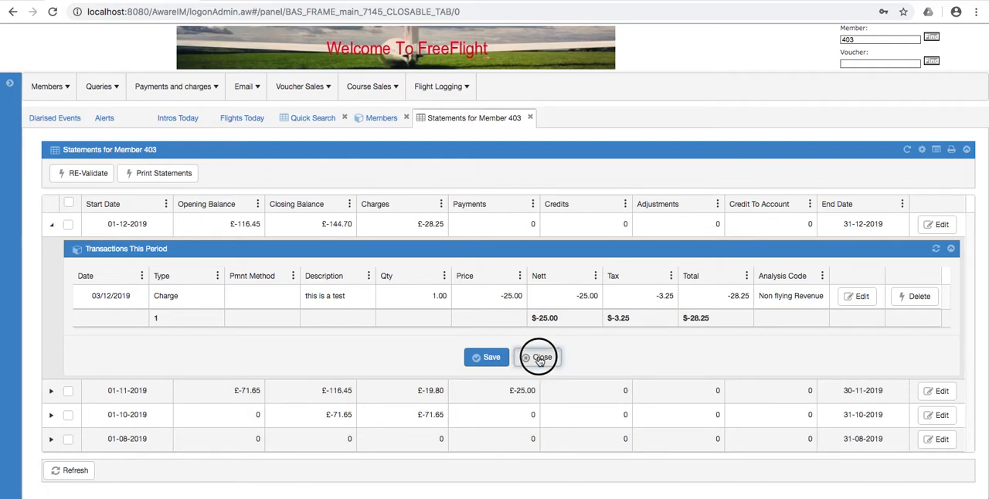
pyautogui.click(54, 228)
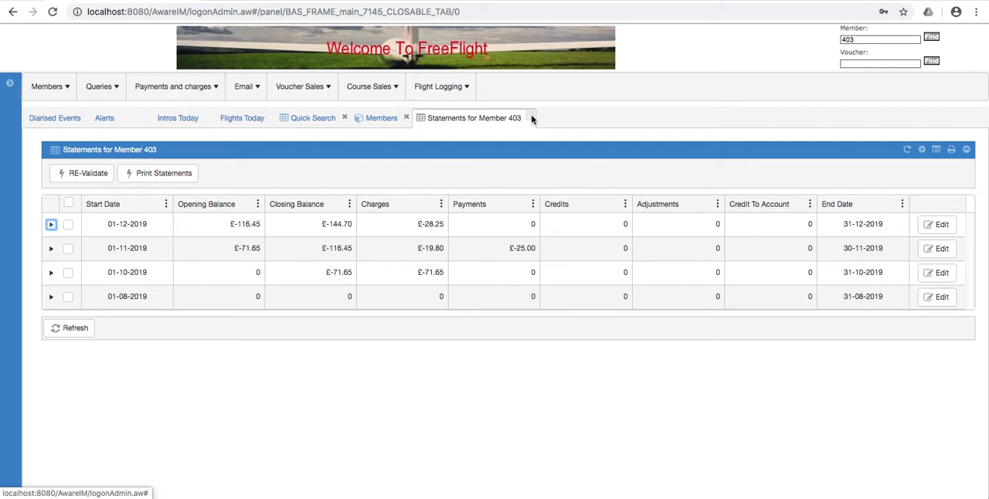
pyautogui.click(530, 118)
pyautogui.click(406, 117)
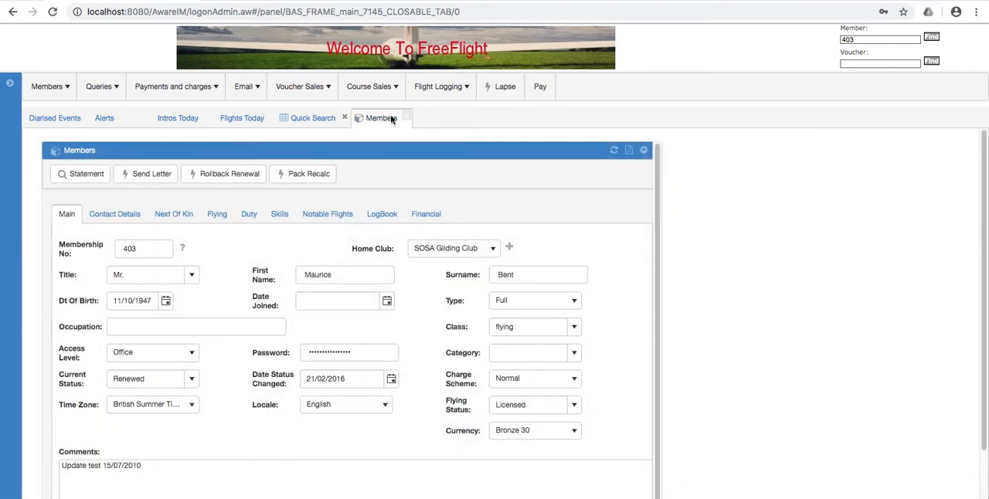
# Open the recurring transactions list and expand the yearly site fee entry.
pyautogui.moveTo(169, 85)
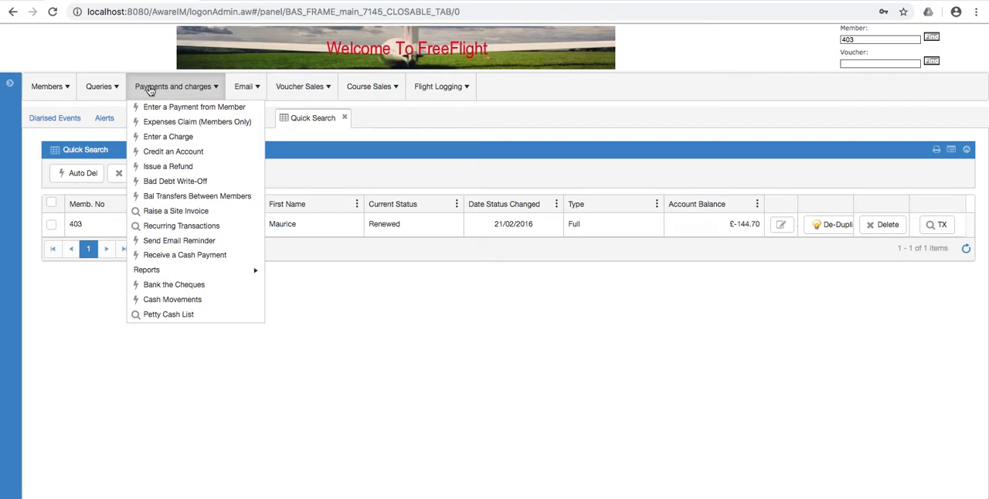
pyautogui.click(164, 229)
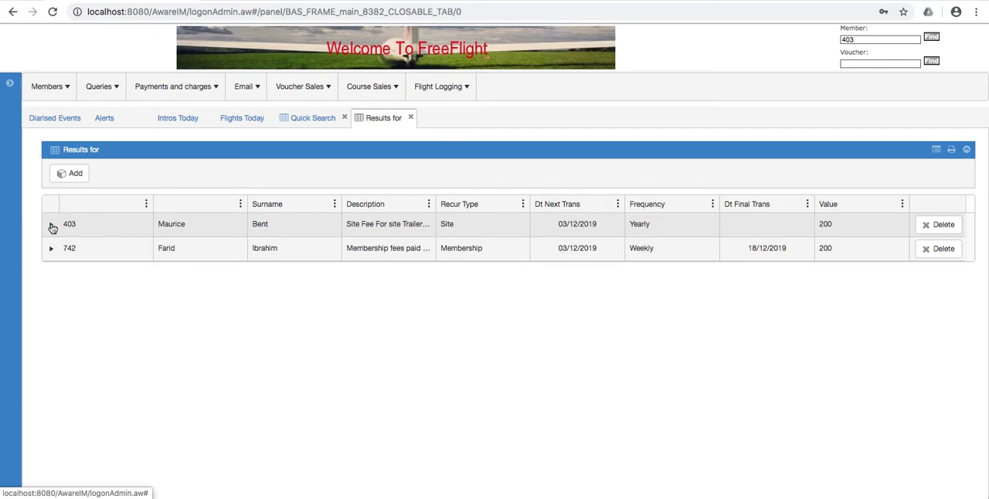
pyautogui.click(52, 226)
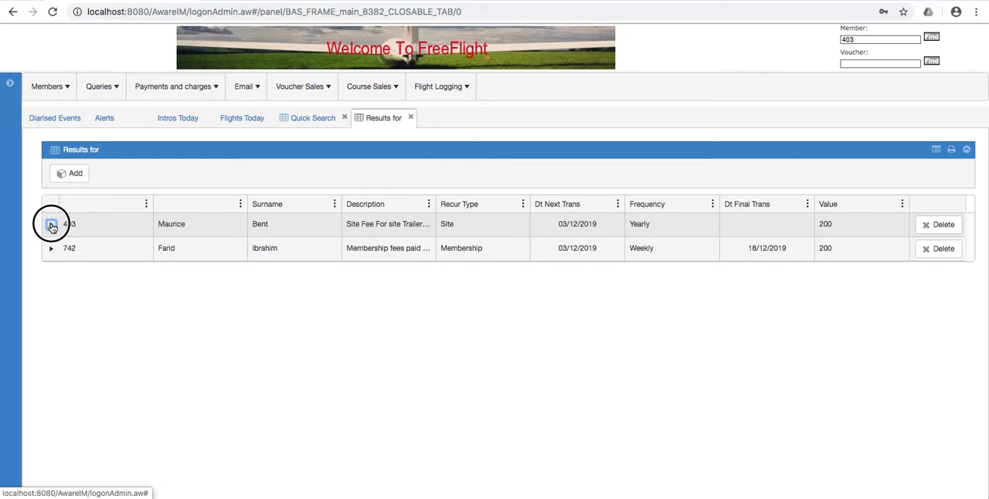
pyautogui.click(52, 227)
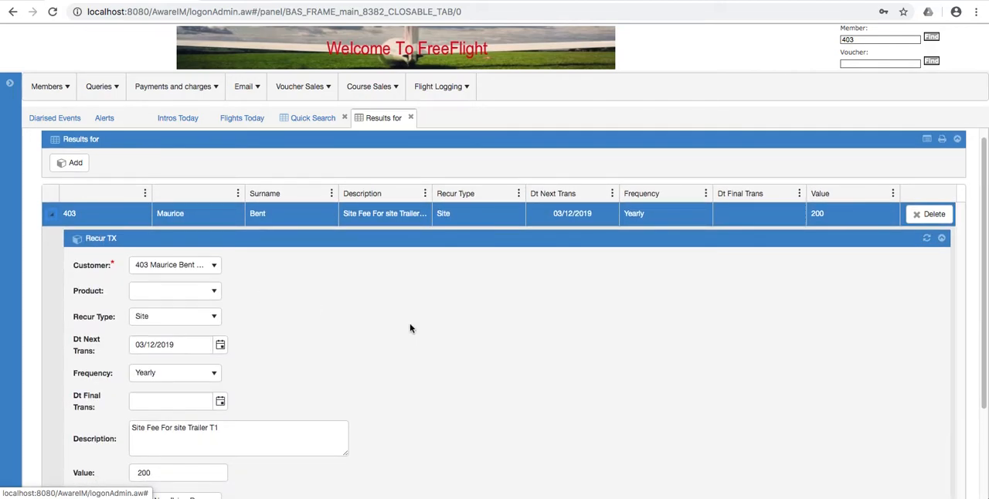
# Examine the site fee entry's recurrence type, dates, frequency, description, value and analysis code, and collapse the entry.
pyautogui.scroll(-2, 409, 323)
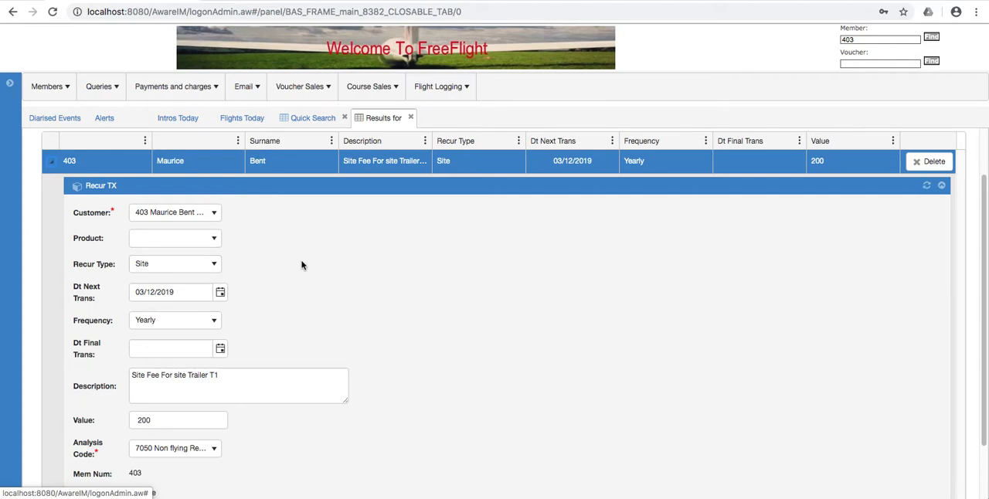
pyautogui.scroll(-1, 303, 265)
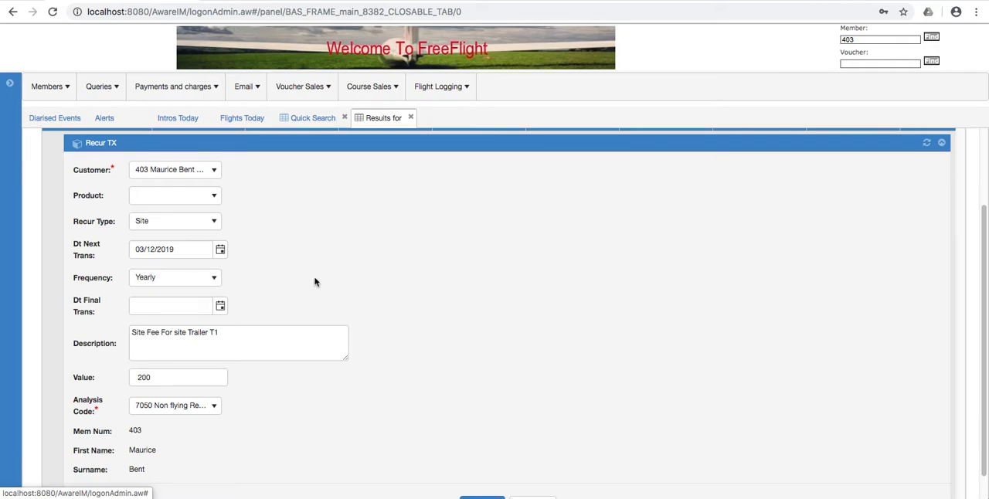
pyautogui.scroll(-1, 314, 281)
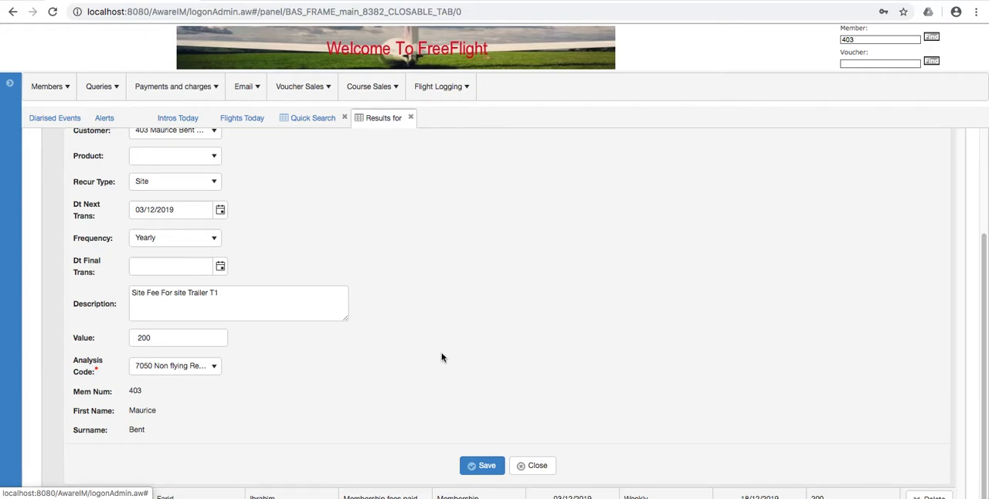
pyautogui.scroll(3, 442, 356)
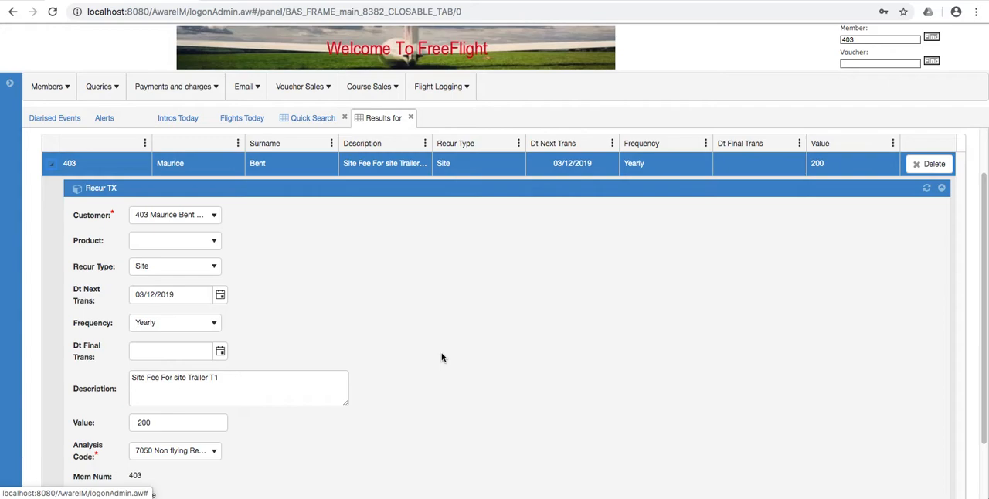
pyautogui.scroll(-2, 441, 357)
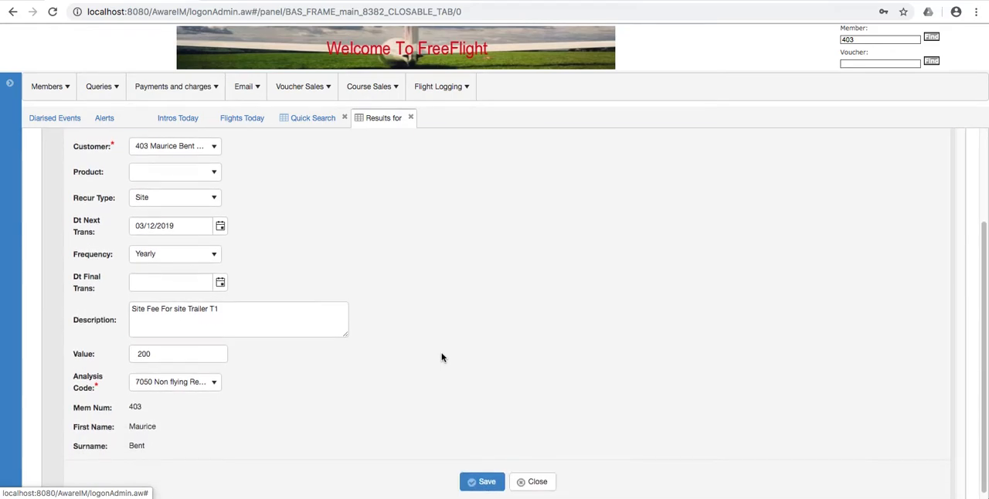
pyautogui.scroll(-1, 441, 357)
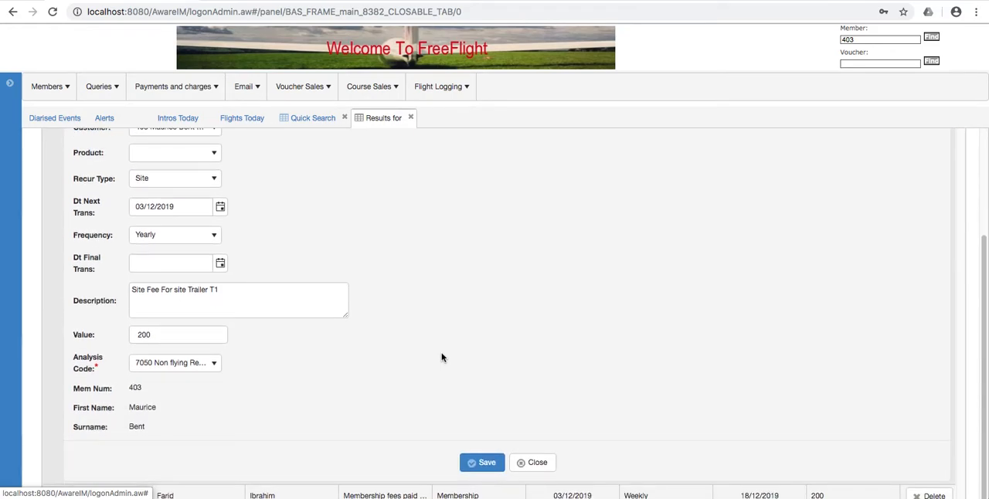
pyautogui.scroll(3, 442, 356)
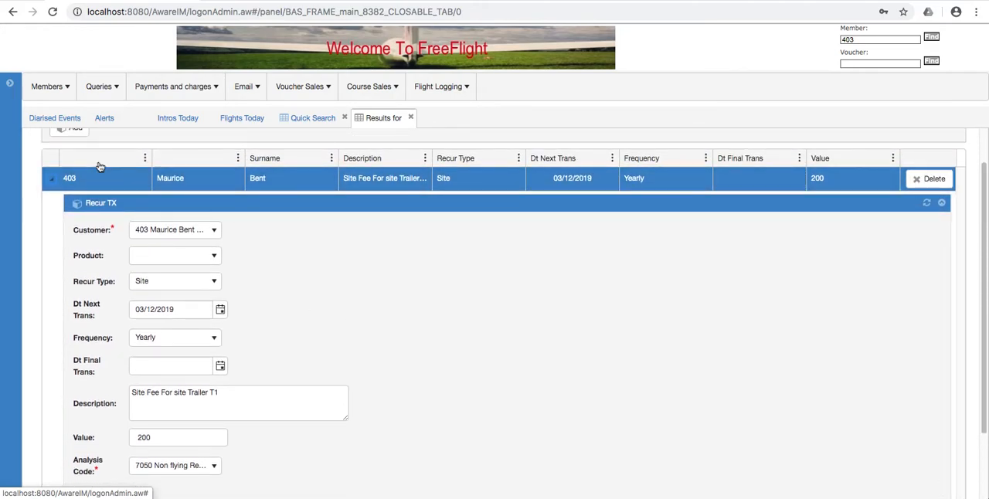
pyautogui.click(52, 183)
# Switch to the Sites area, list the trailer sites and open the T1 site record for editing.
pyautogui.click(34, 86)
pyautogui.click(11, 83)
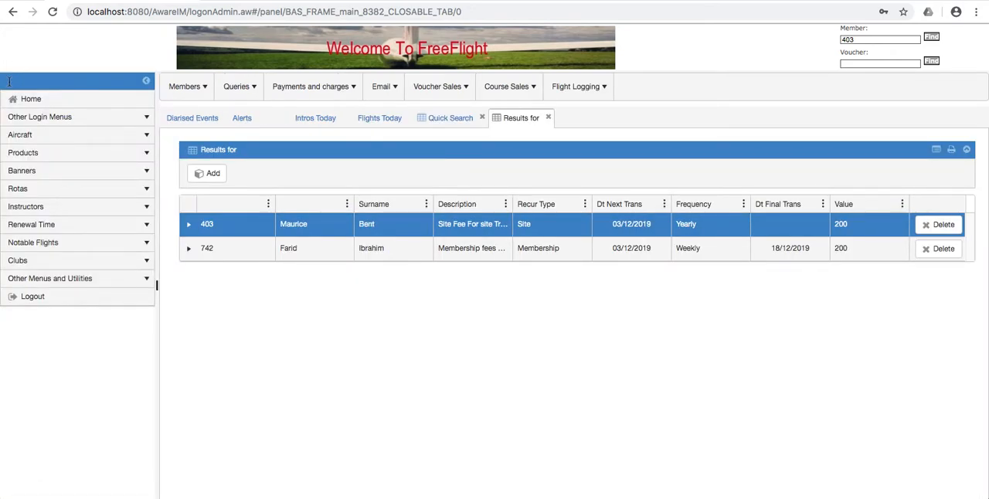
pyautogui.click(52, 118)
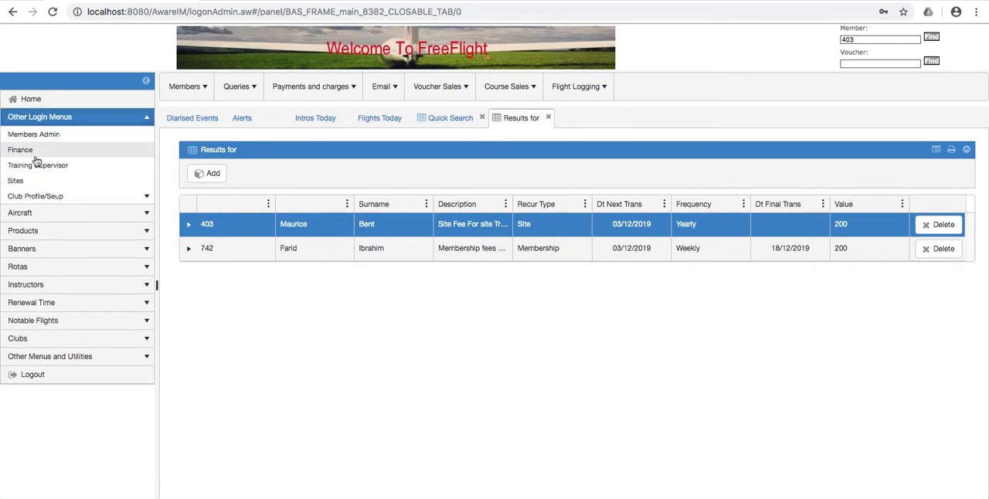
pyautogui.click(18, 182)
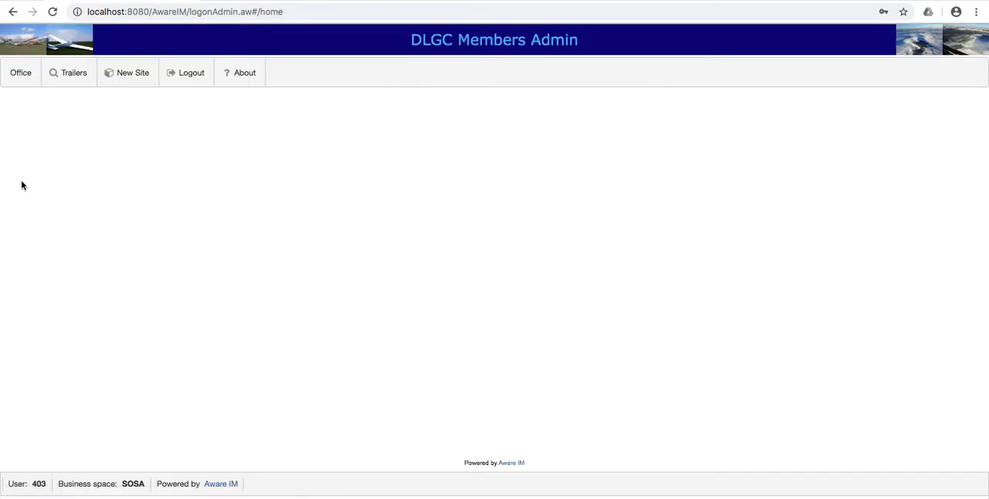
pyautogui.click(85, 73)
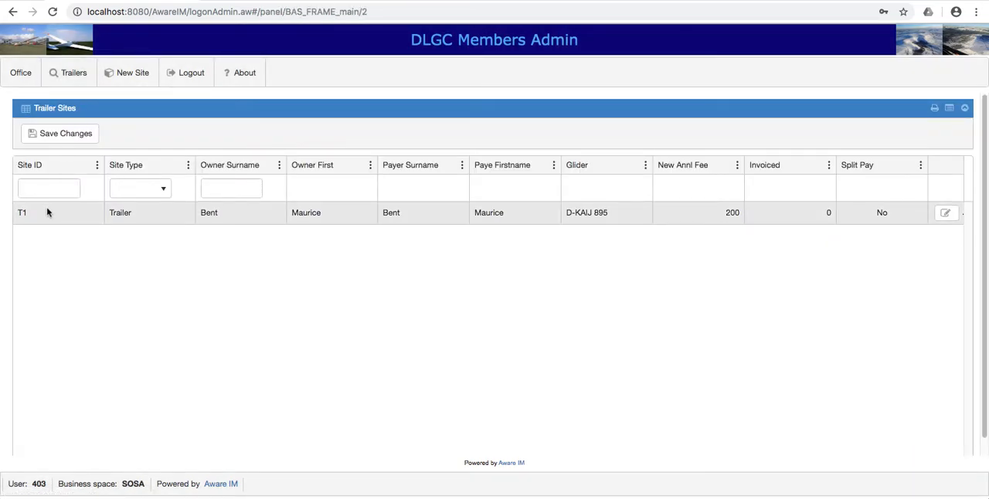
pyautogui.click(946, 215)
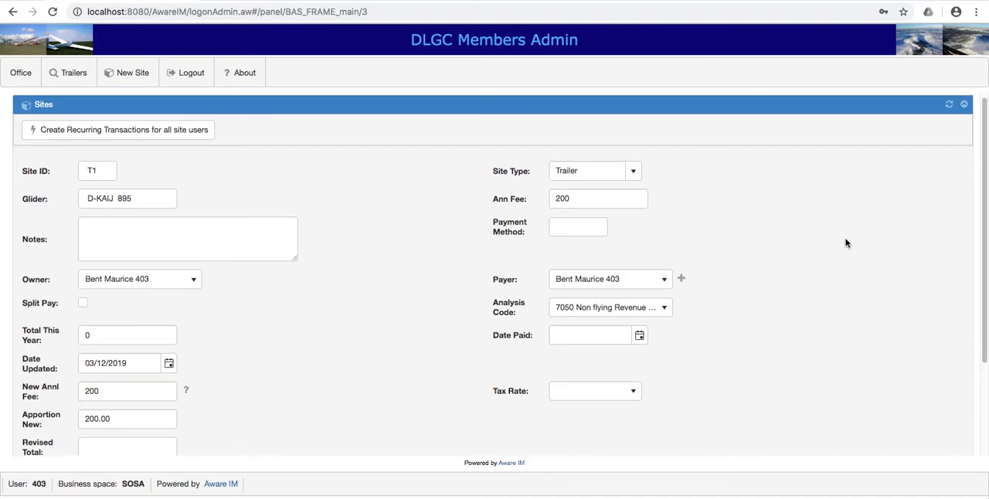
# Examine the T1 site's details and display its list of other site users.
pyautogui.scroll(-1, 845, 244)
pyautogui.scroll(-1, 845, 243)
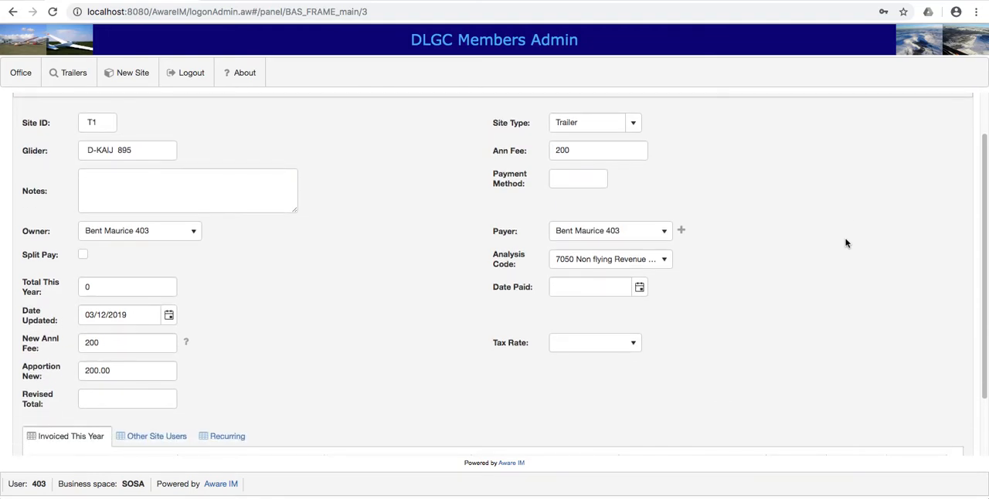
pyautogui.scroll(-2, 845, 244)
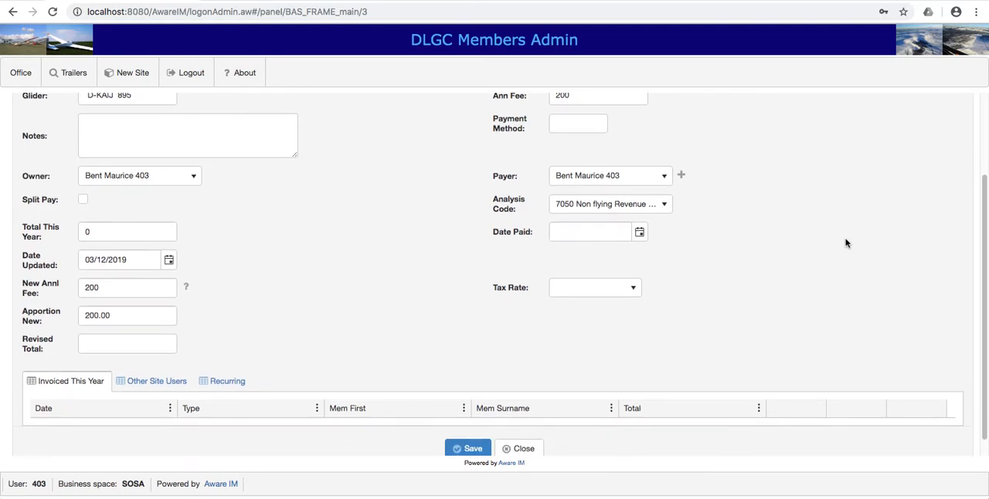
pyautogui.click(148, 386)
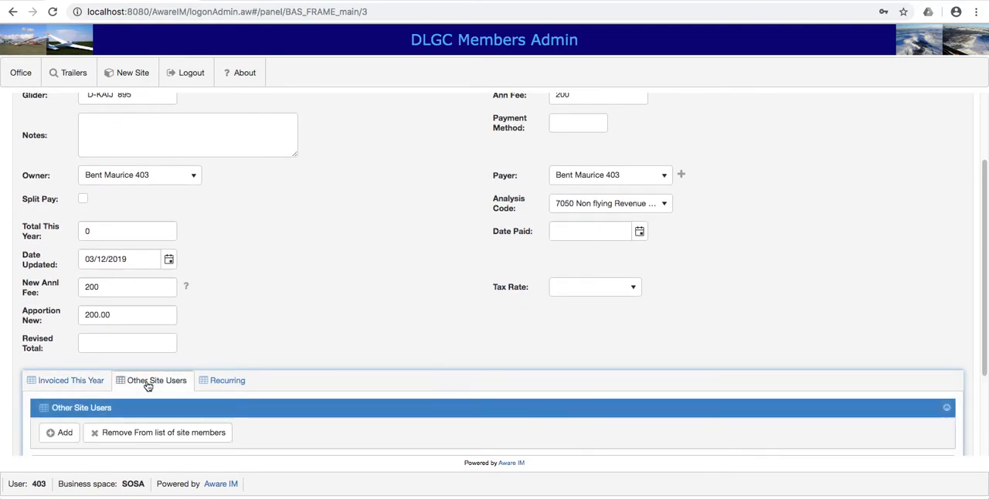
pyautogui.scroll(-2, 349, 297)
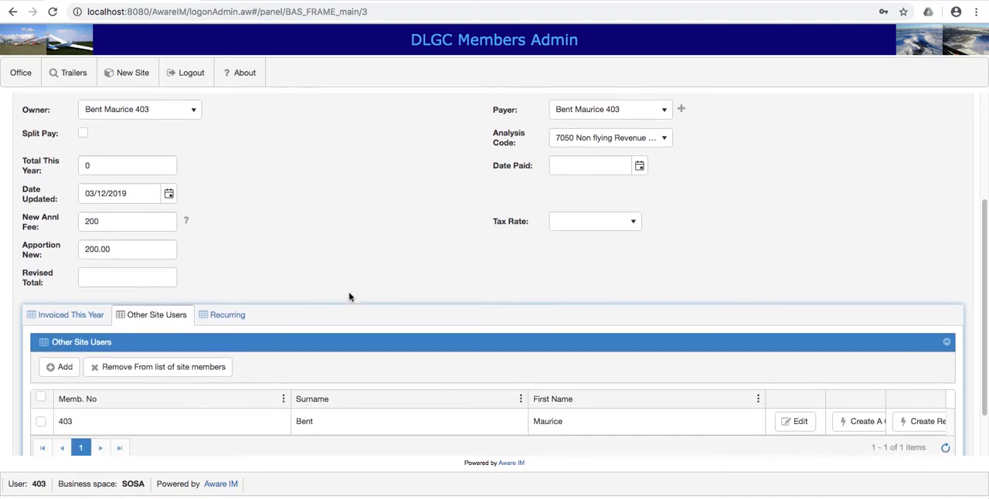
pyautogui.scroll(-2, 348, 297)
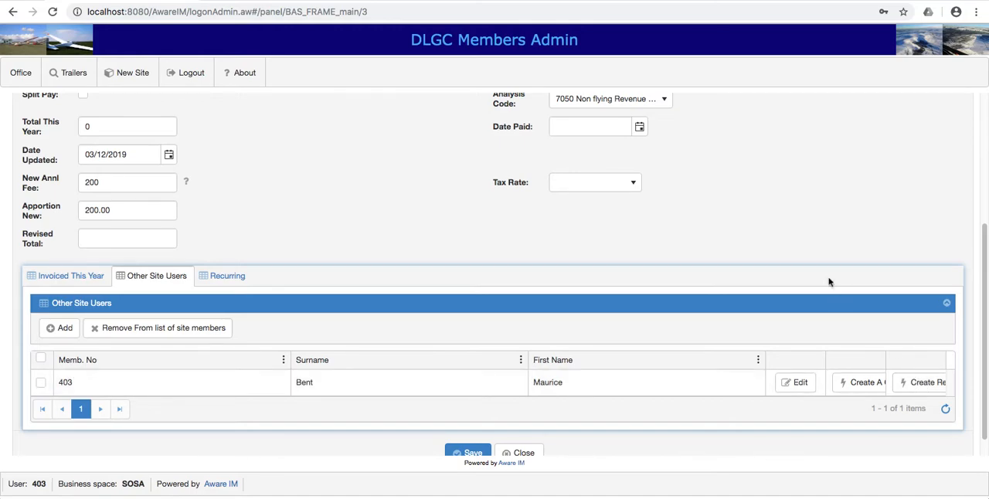
# Review the T1 site's fee, owner and payer fields together with the option to create recurring transactions for all site users.
pyautogui.scroll(2, 770, 236)
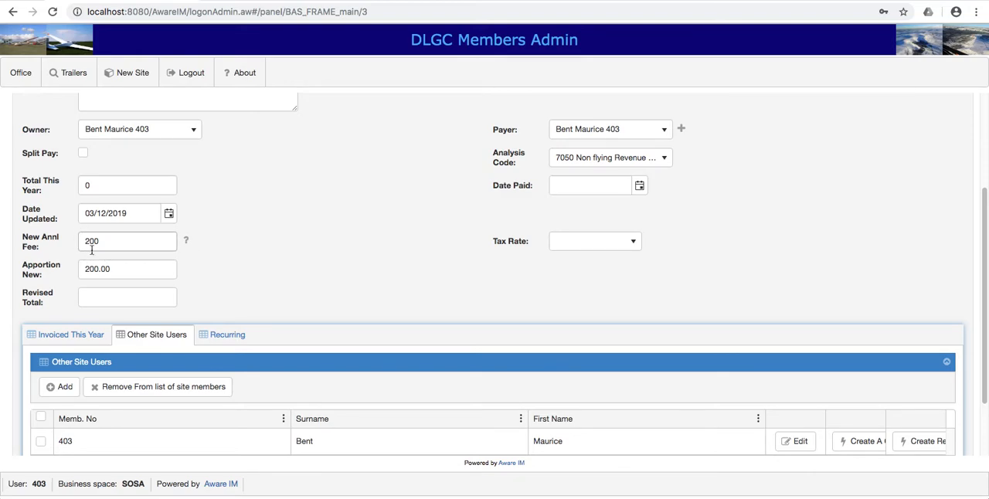
pyautogui.scroll(3, 323, 226)
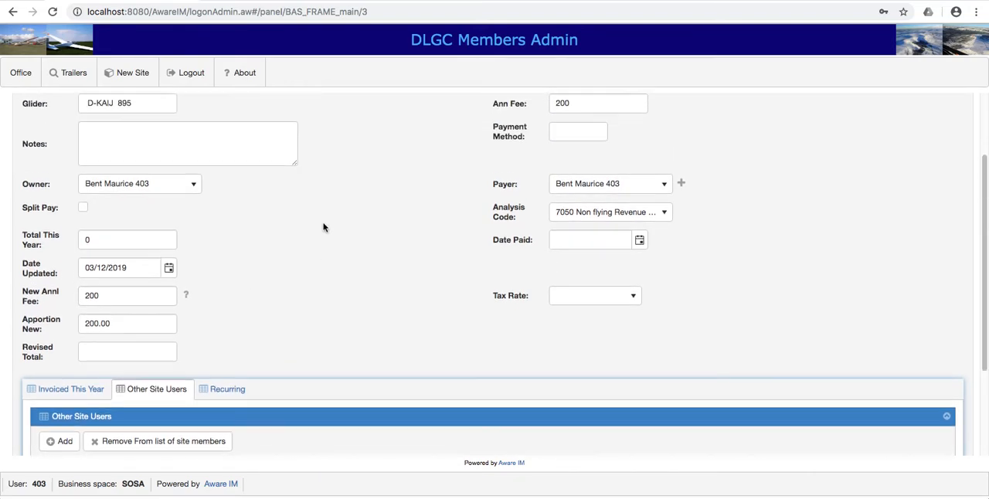
pyautogui.scroll(-3, 323, 226)
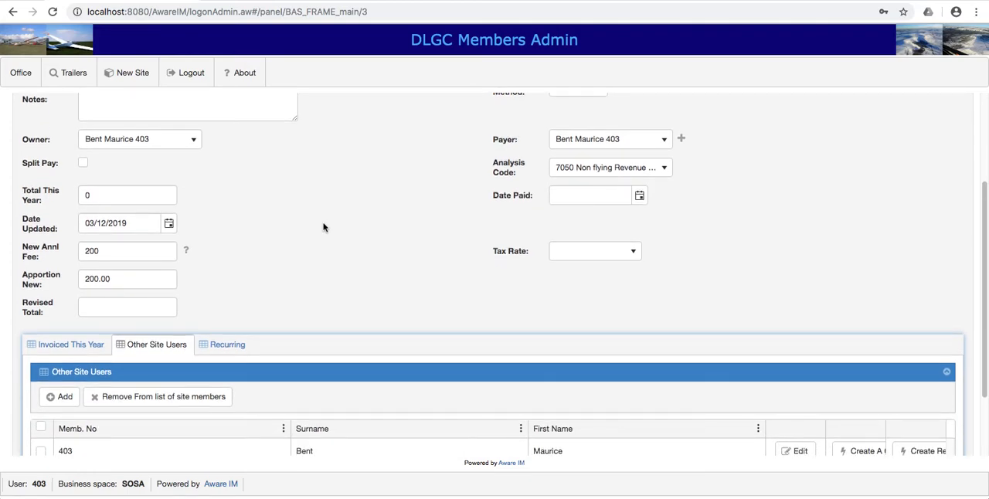
pyautogui.scroll(-1, 323, 227)
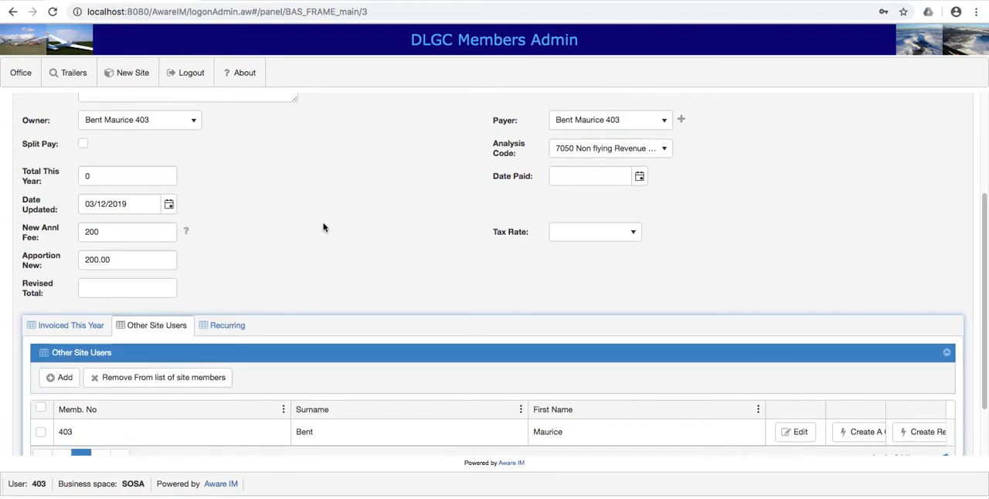
pyautogui.scroll(5, 323, 227)
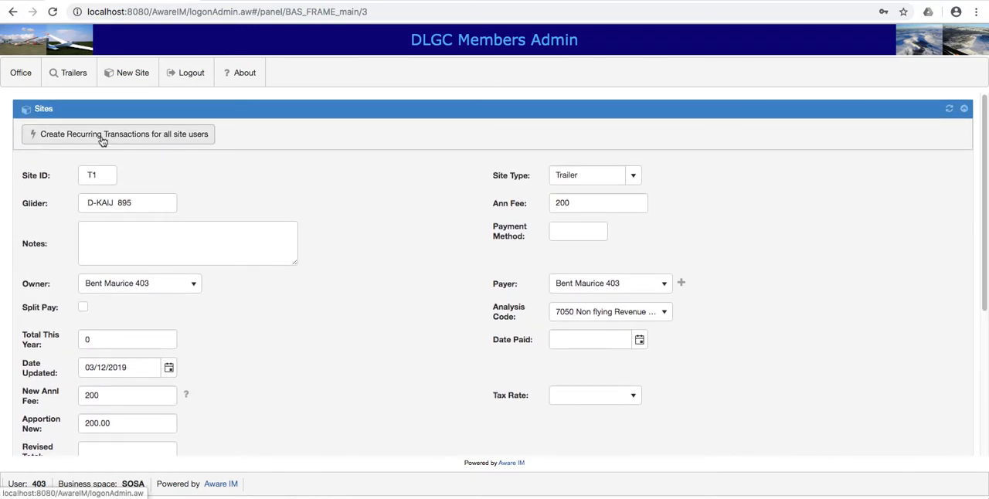
pyautogui.scroll(-5, 399, 330)
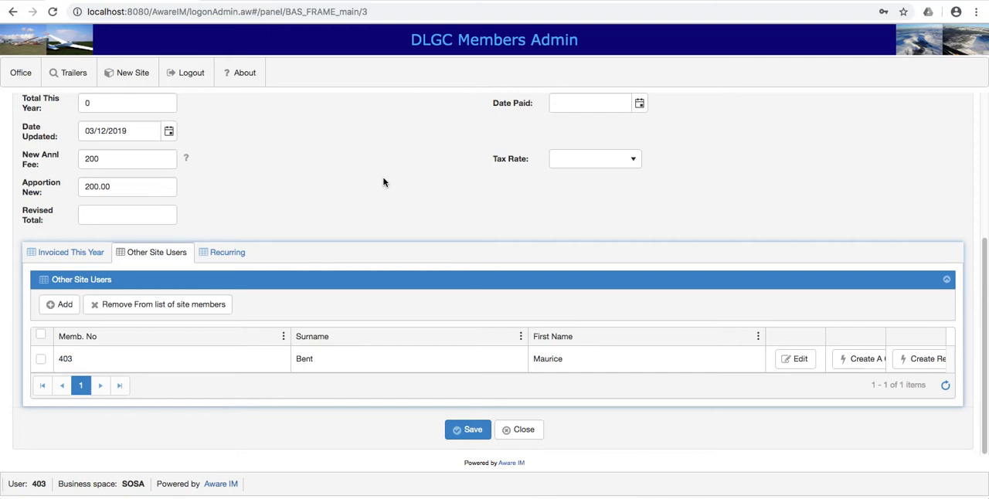
pyautogui.scroll(4, 383, 182)
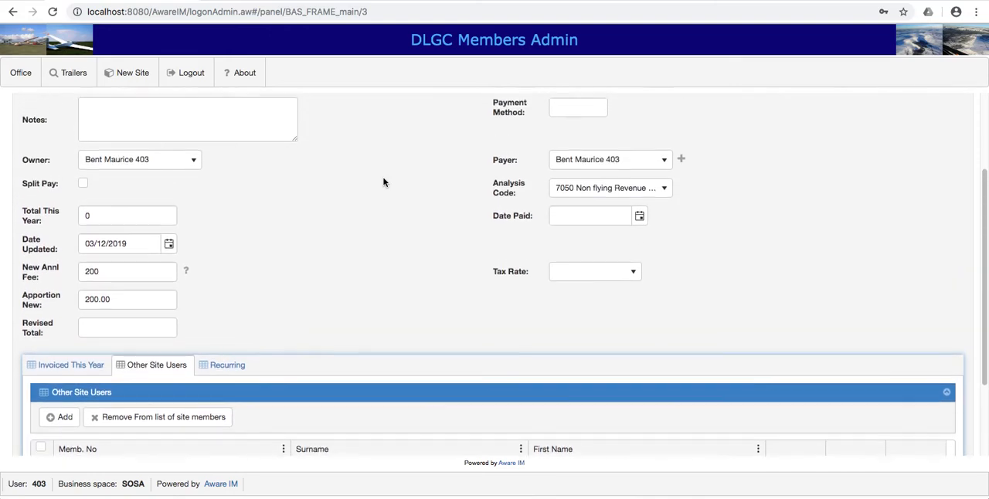
# Examine the T1 site record from its fee, new annual fee and apportionment fields down to the other site users list.
pyautogui.scroll(3, 383, 182)
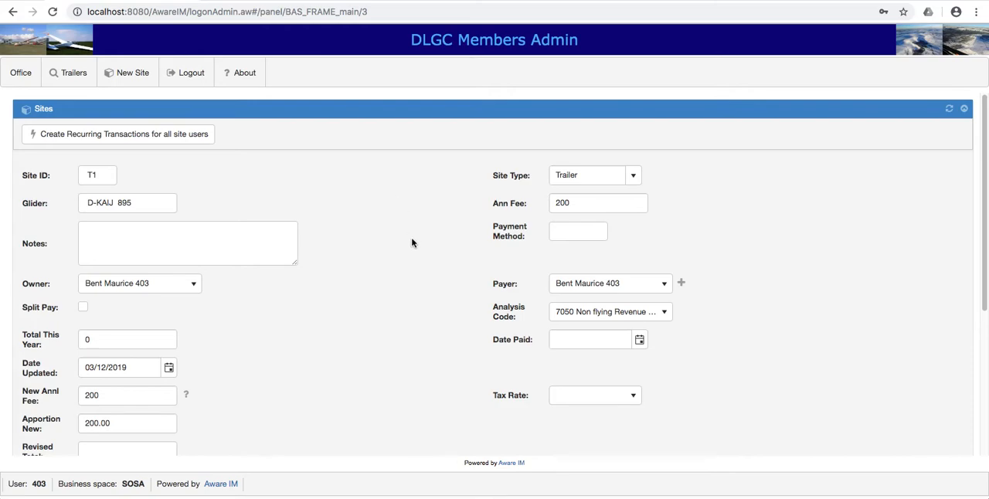
pyautogui.scroll(-2, 412, 243)
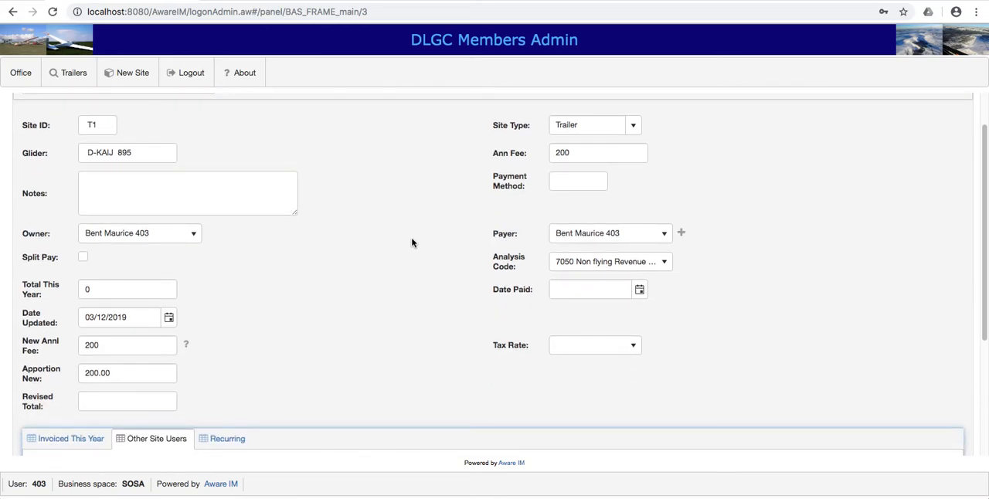
pyautogui.scroll(-3, 412, 243)
pyautogui.scroll(1, 412, 243)
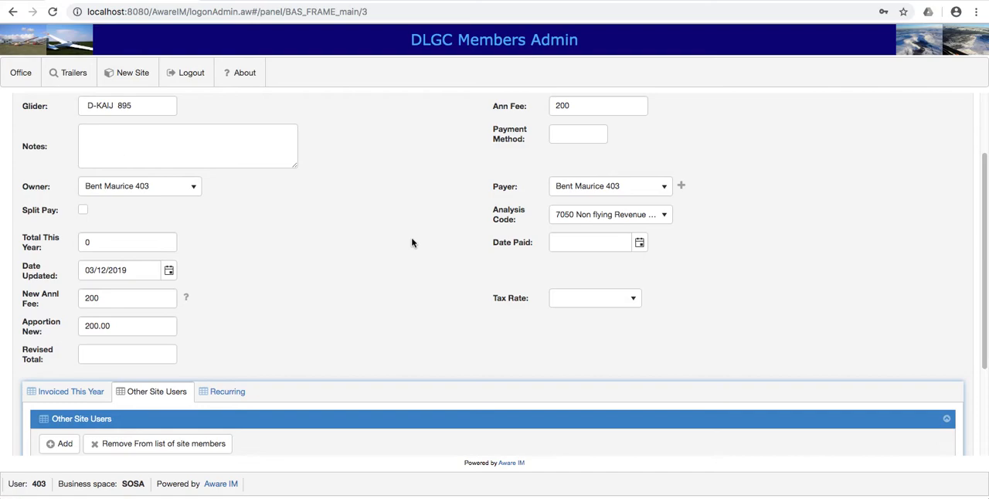
pyautogui.scroll(-5, 412, 242)
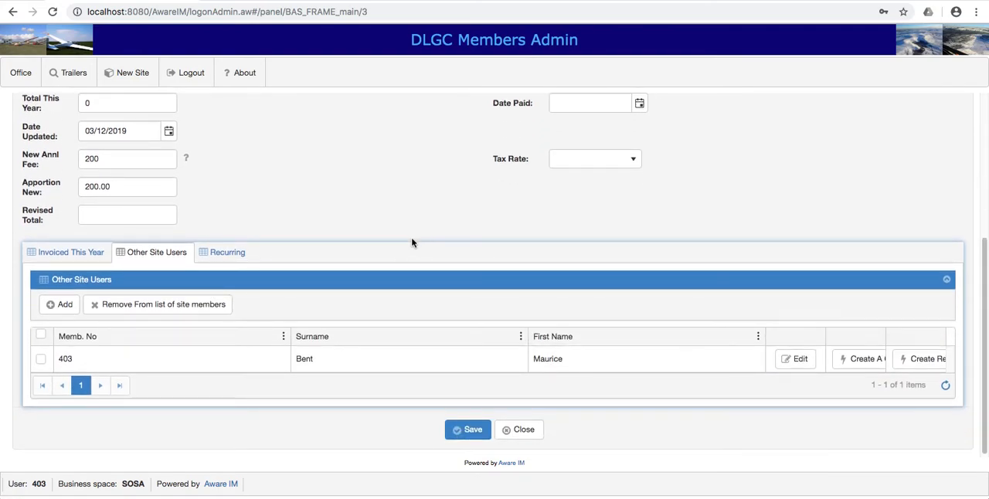
pyautogui.scroll(9, 402, 165)
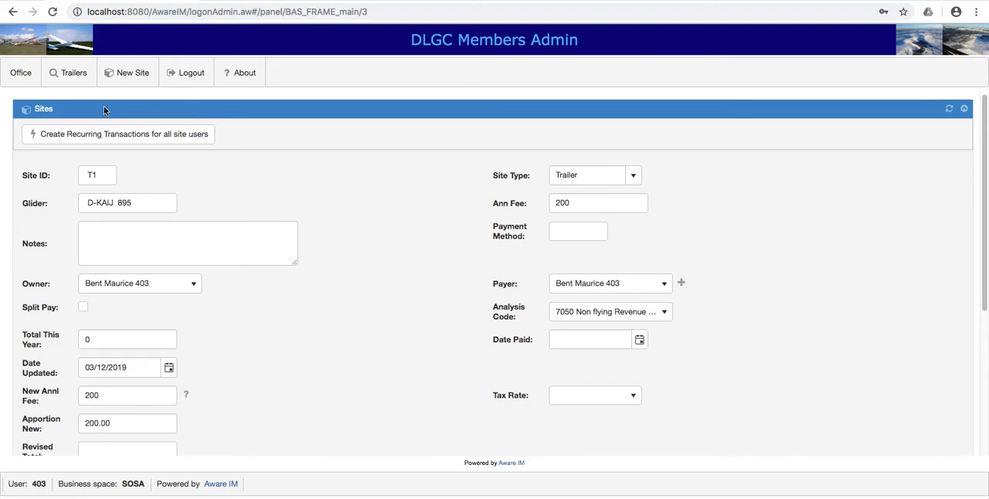
pyautogui.scroll(-1, 403, 252)
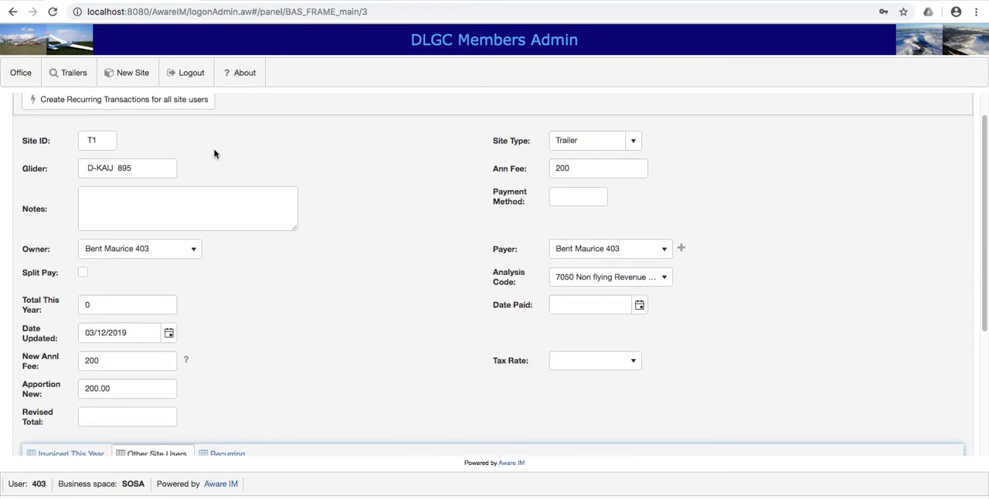
# Switch to the Office area, find the trailer owner by membership number and open the member's record.
pyautogui.click(24, 74)
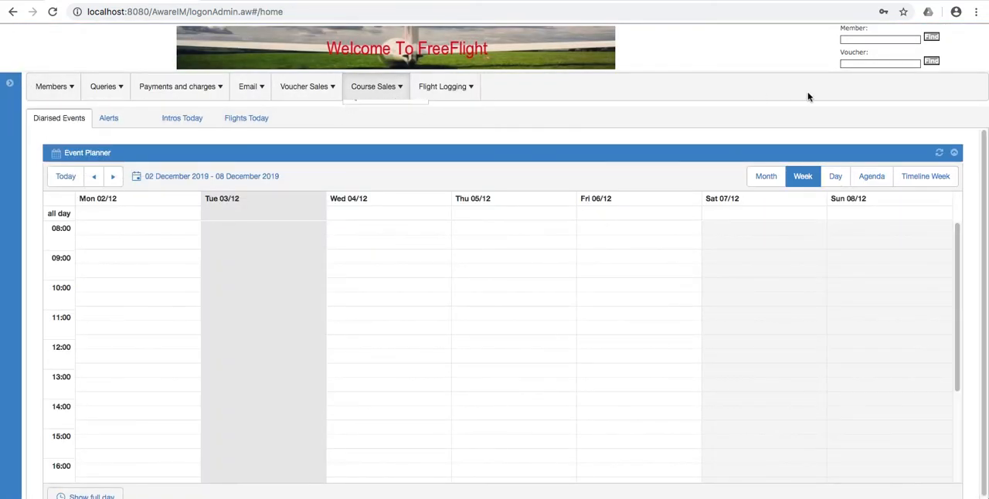
pyautogui.click(853, 40)
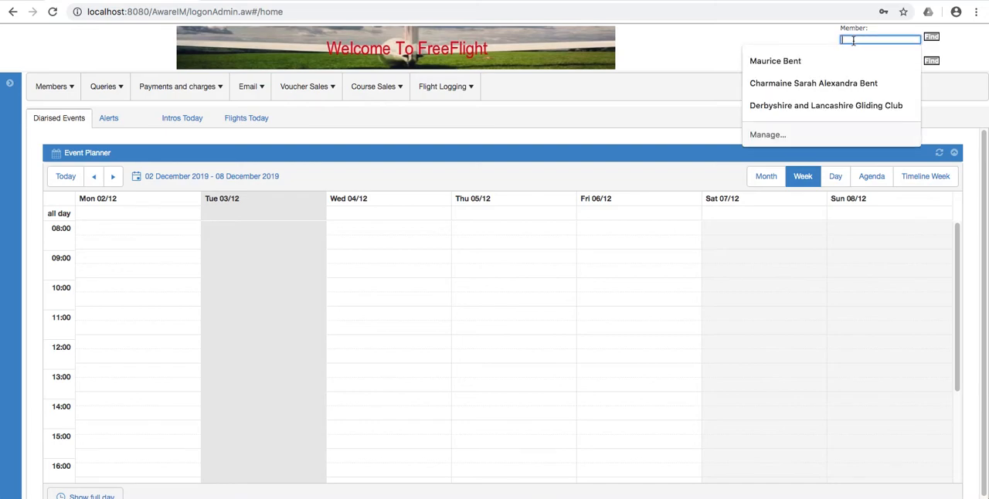
pyautogui.write('403')
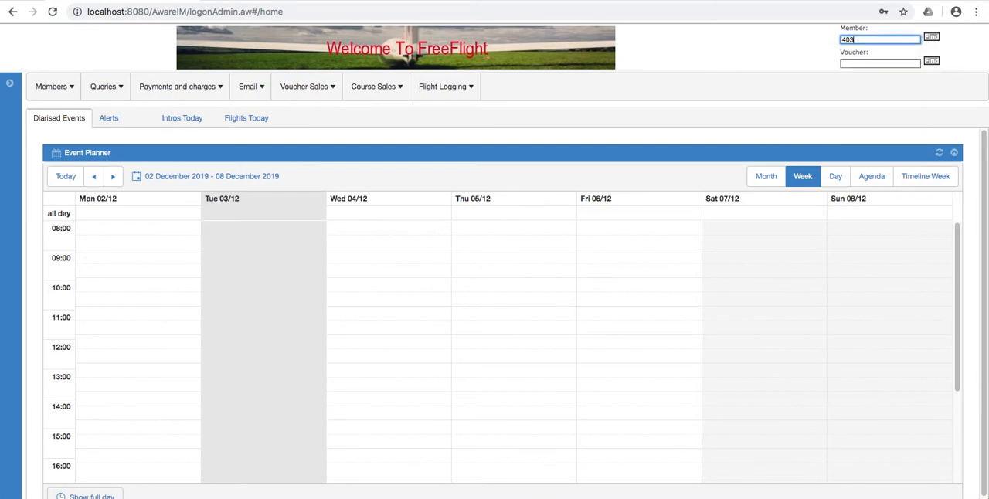
pyautogui.click(931, 37)
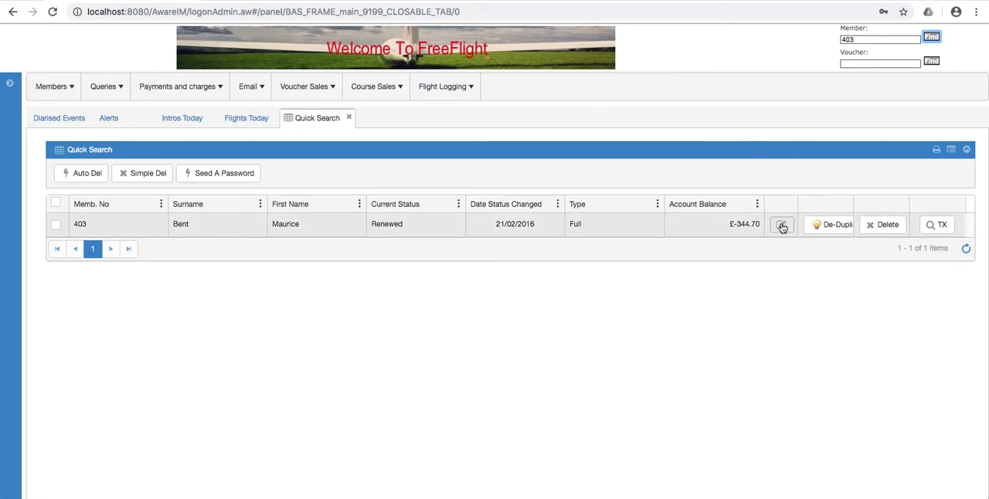
pyautogui.click(782, 226)
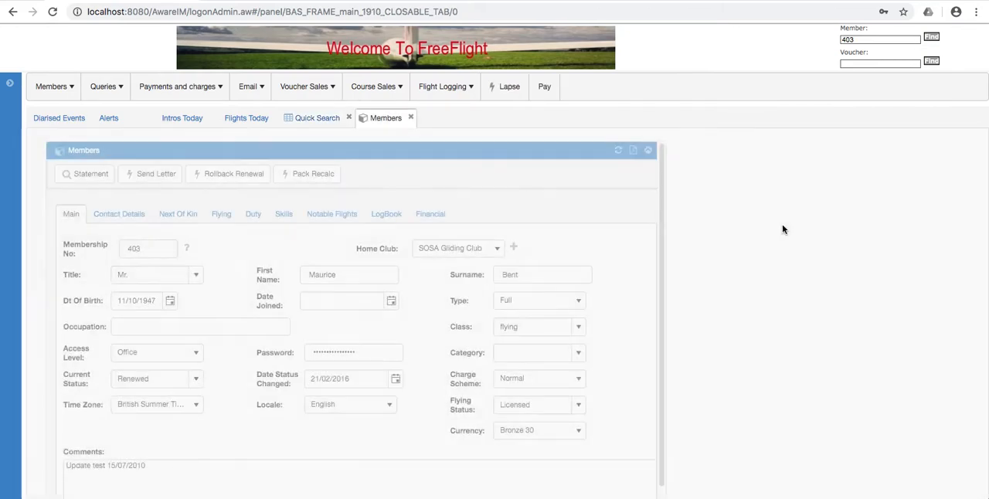
# Open the member's statements and examine the December 2019 transactions, widening the Description column to read the site fee charge, and collapse the period.
pyautogui.click(89, 175)
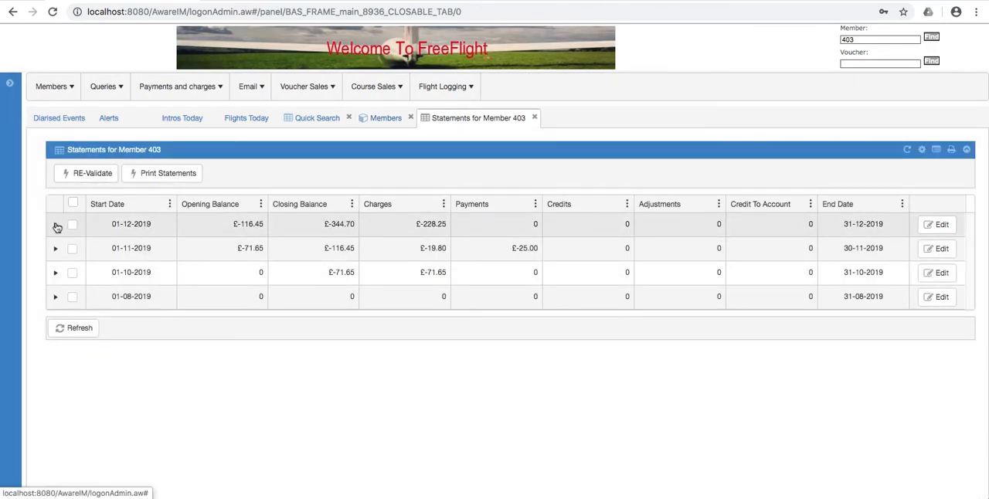
pyautogui.click(56, 225)
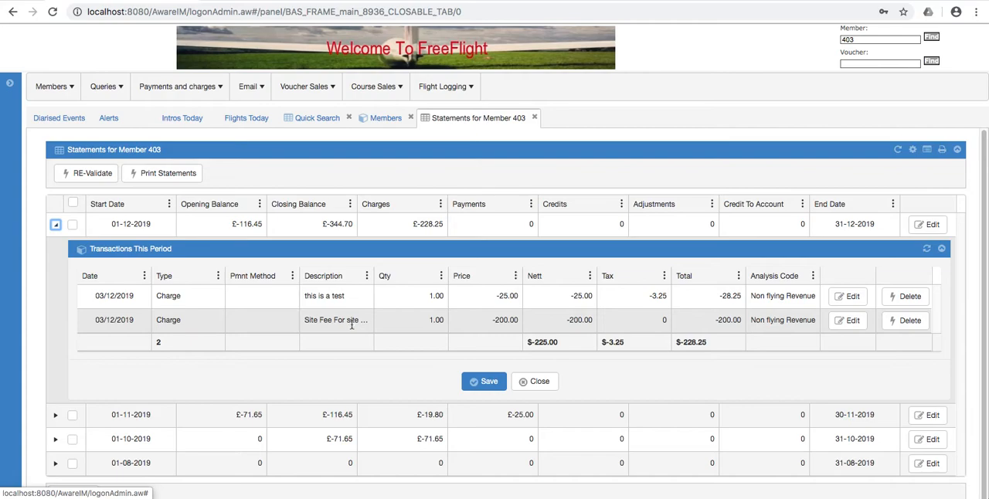
pyautogui.moveTo(373, 269); pyautogui.dragTo(417, 269)
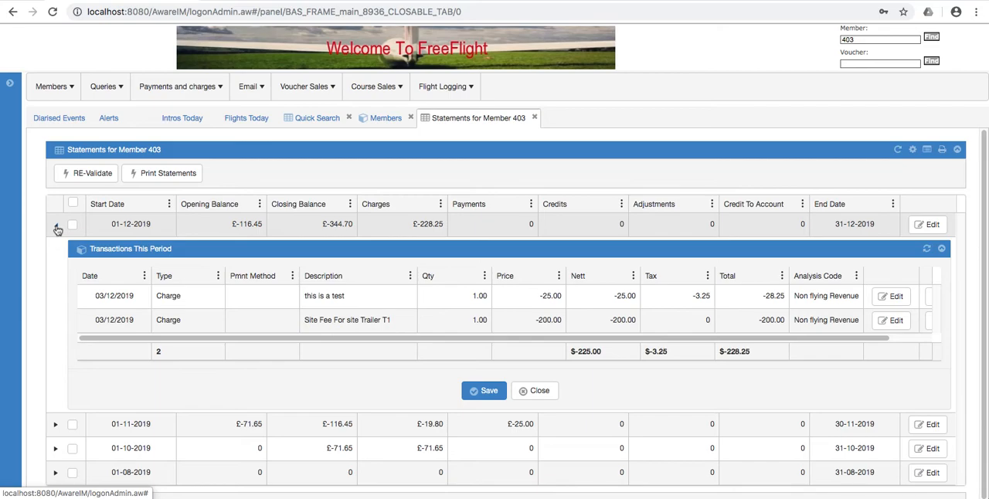
pyautogui.click(57, 230)
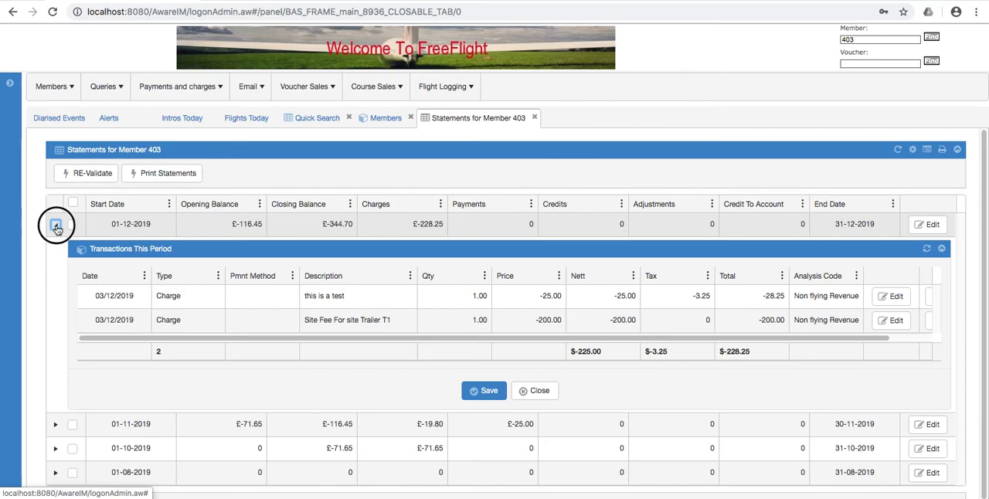
pyautogui.click(55, 225)
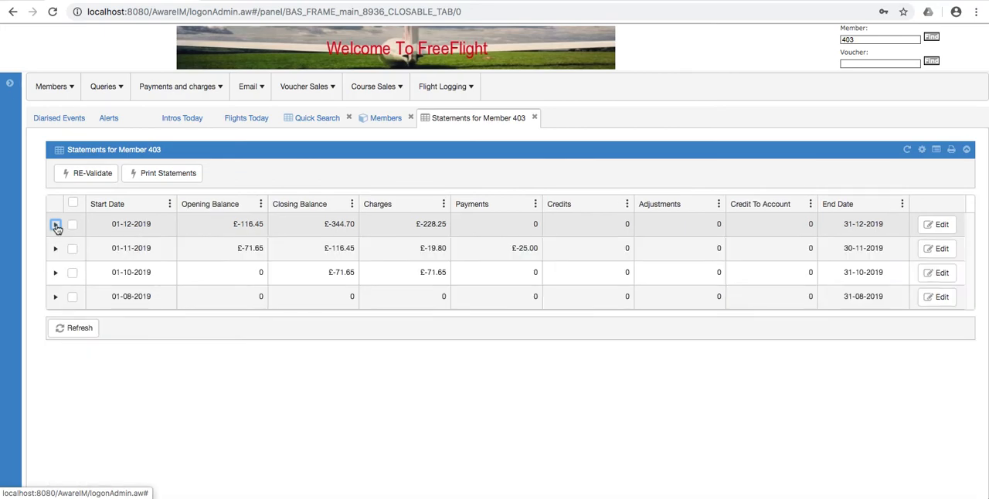
# List all recurring transactions and expand the weekly membership fee entry.
pyautogui.click(154, 92)
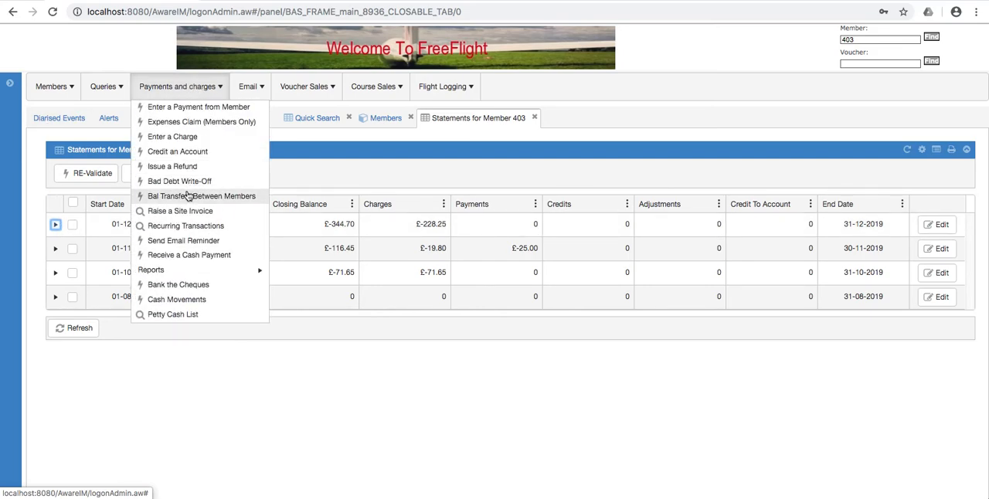
pyautogui.click(165, 228)
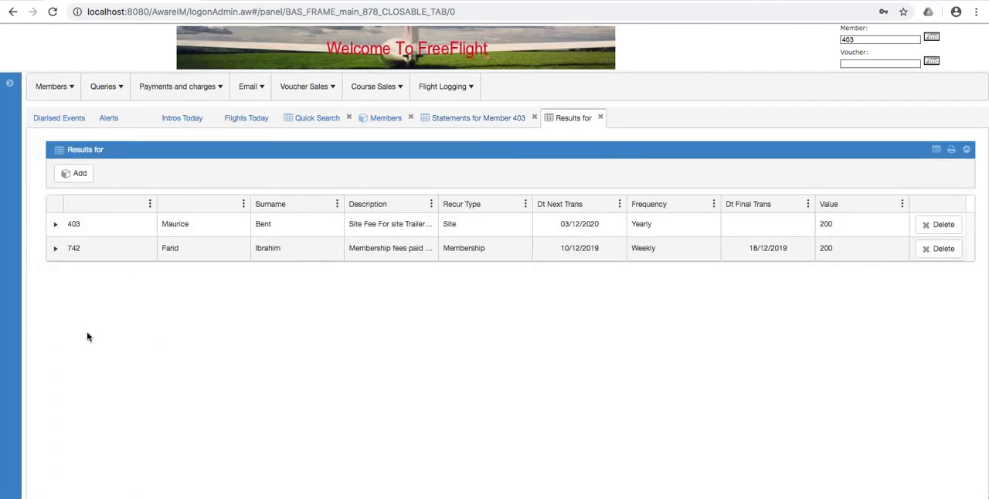
pyautogui.click(55, 250)
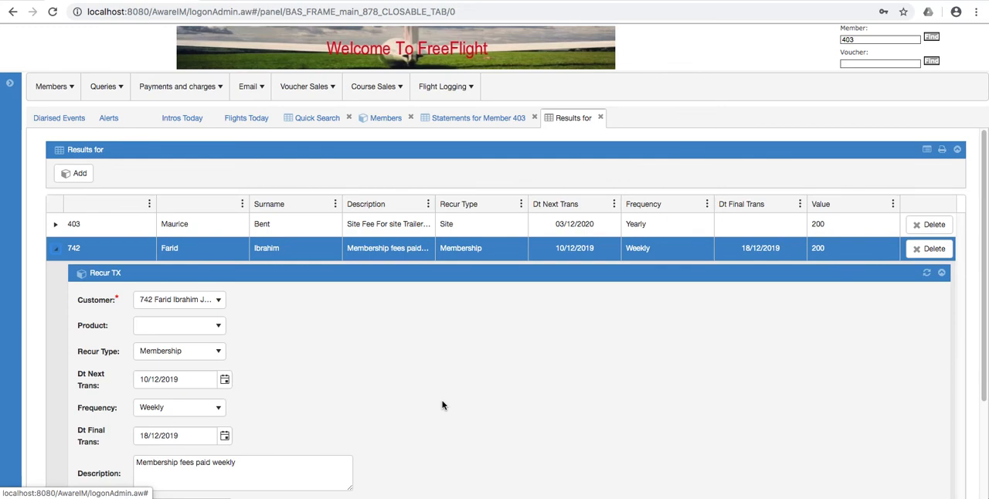
# Examine the membership fee entry's recurrence type, next and final transaction dates, frequency, description, value and analysis code, and collapse the entry.
pyautogui.scroll(-3, 443, 404)
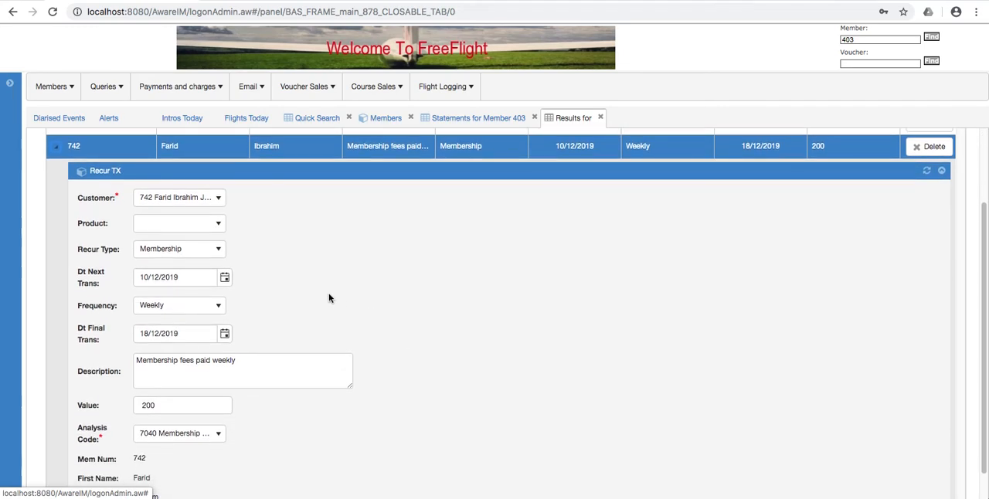
pyautogui.scroll(-2, 336, 302)
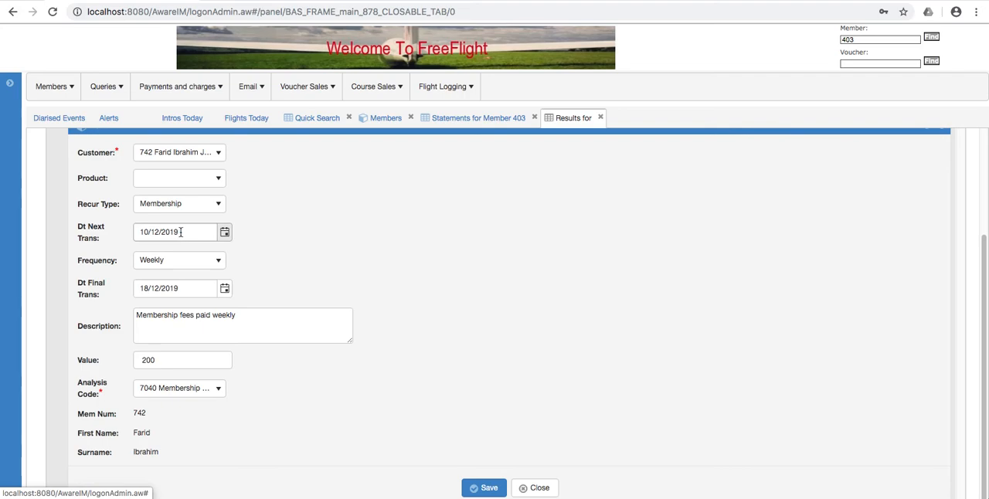
pyautogui.click(171, 339)
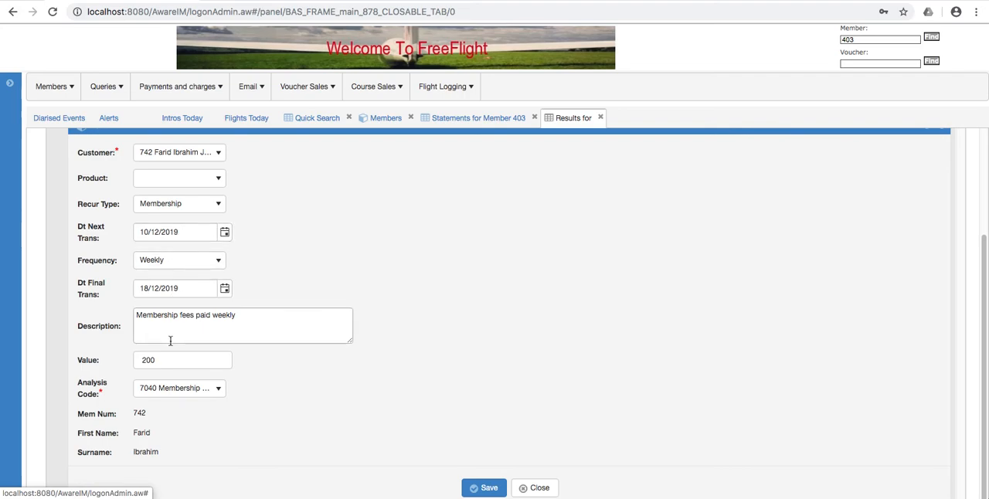
pyautogui.click(168, 289)
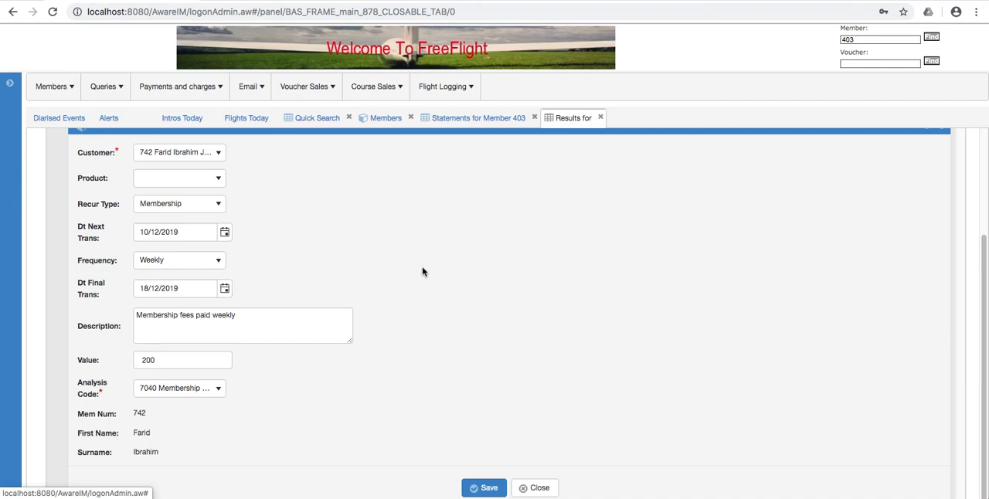
pyautogui.scroll(3, 422, 271)
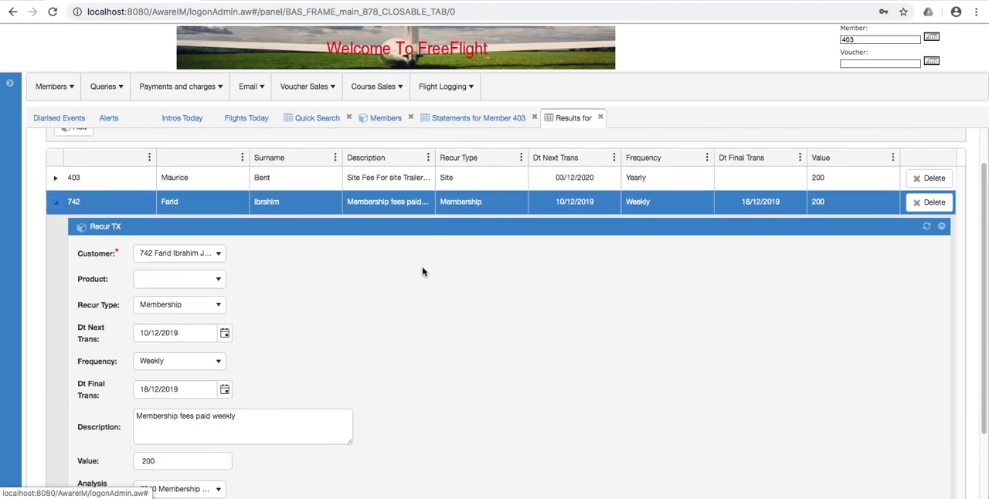
pyautogui.scroll(-3, 422, 271)
pyautogui.scroll(-1, 422, 271)
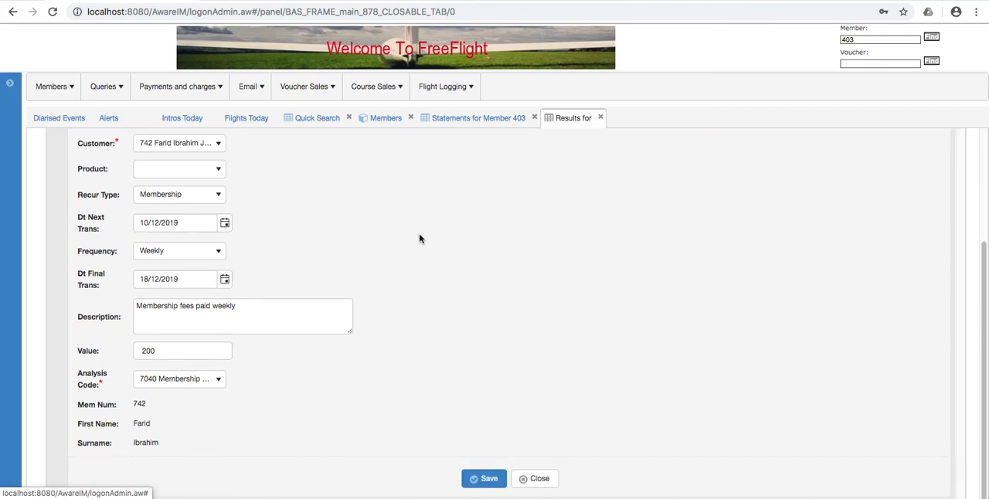
pyautogui.scroll(1, 413, 236)
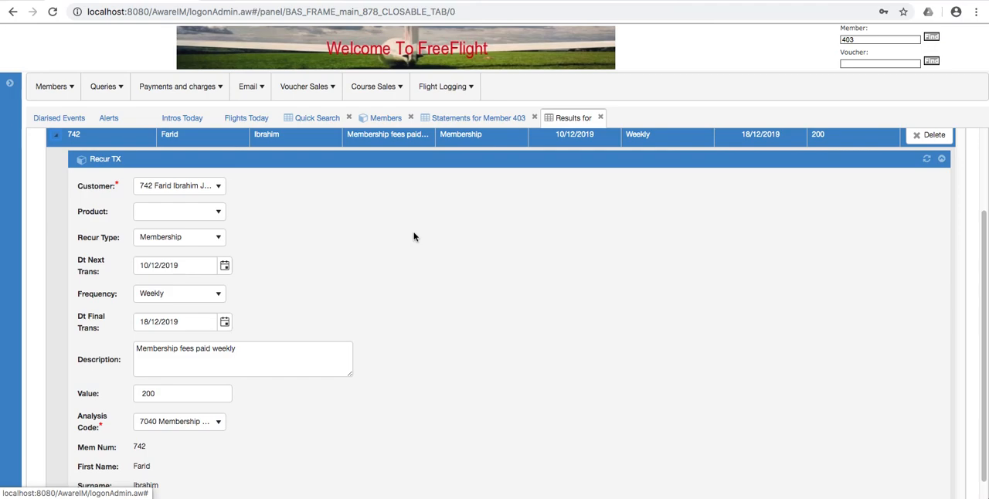
pyautogui.scroll(1, 414, 237)
pyautogui.scroll(-2, 413, 236)
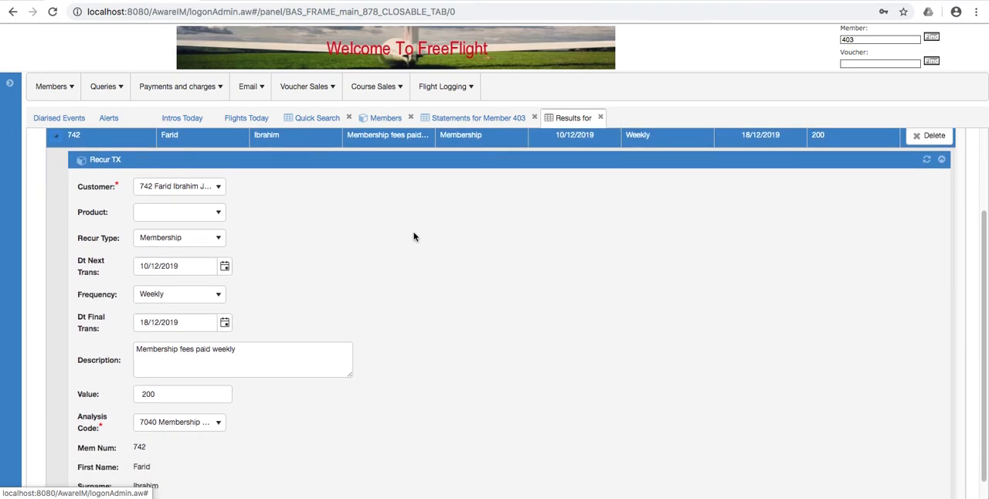
pyautogui.scroll(-1, 413, 237)
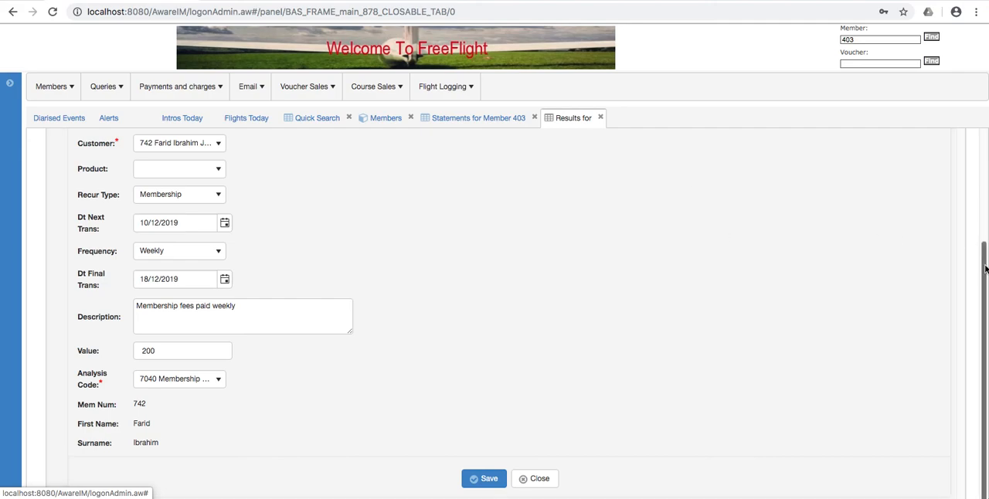
pyautogui.scroll(3, 984, 269)
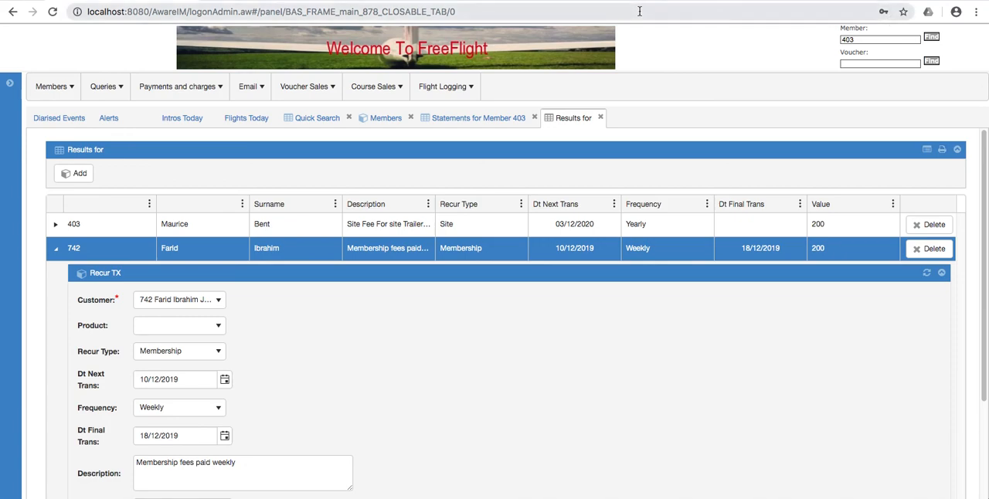
pyautogui.click(58, 252)
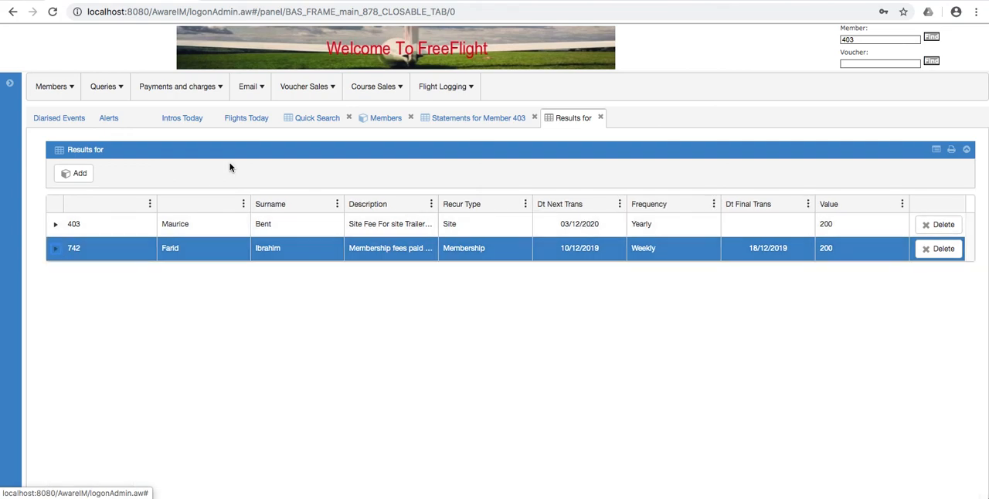